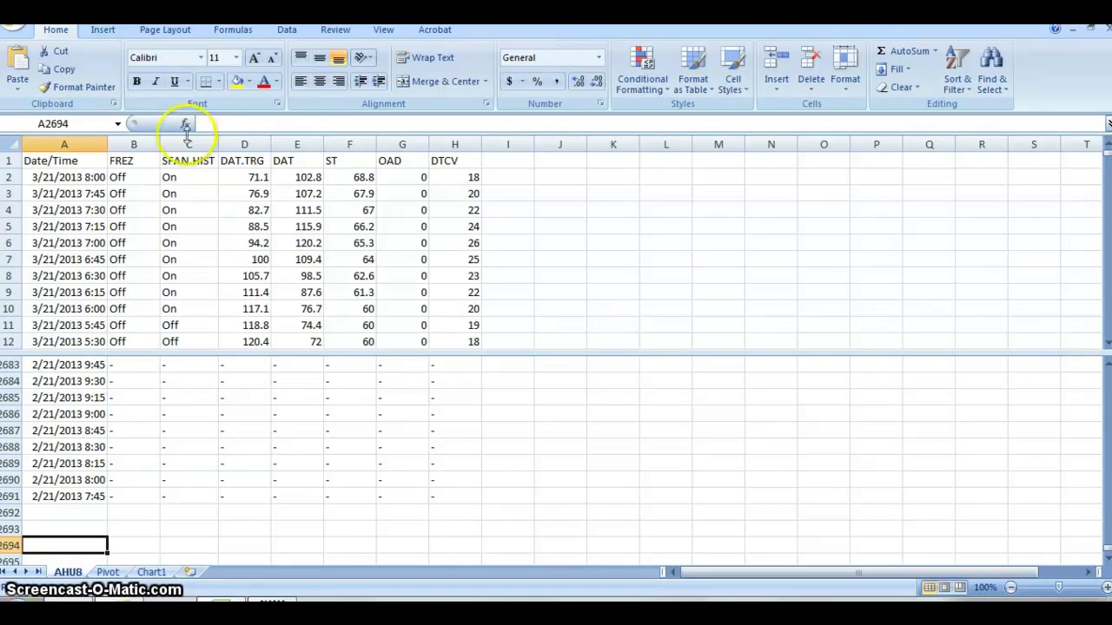
Select the data range A1:H2691 on the AHU8 sheet and review the settings for creating a PivotTable with PivotChart from it
click(68, 163)
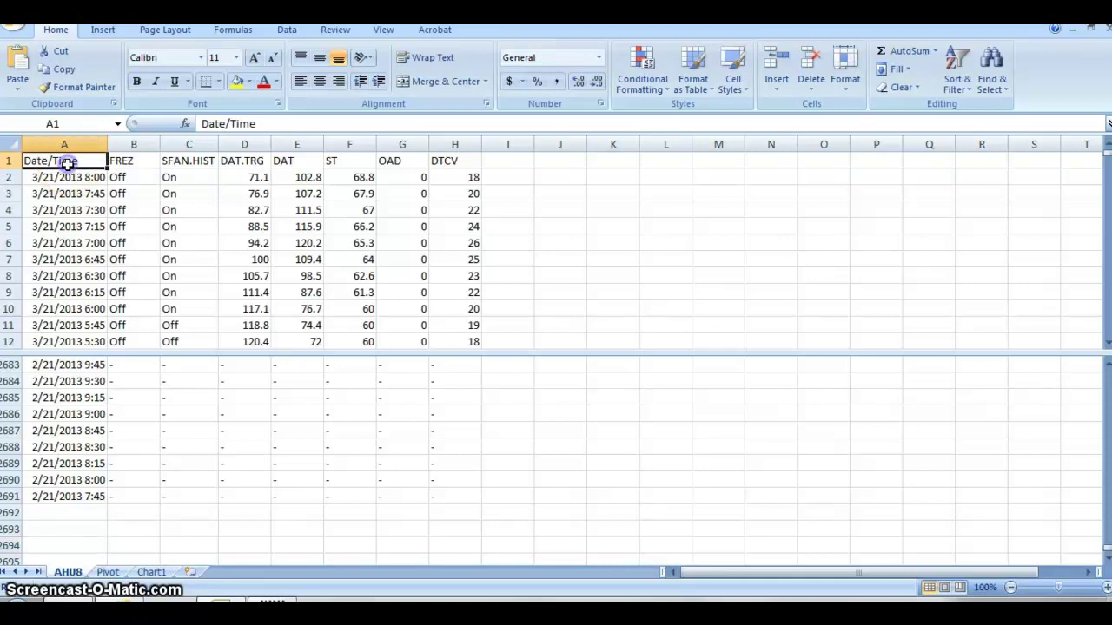
shift+click(450, 500)
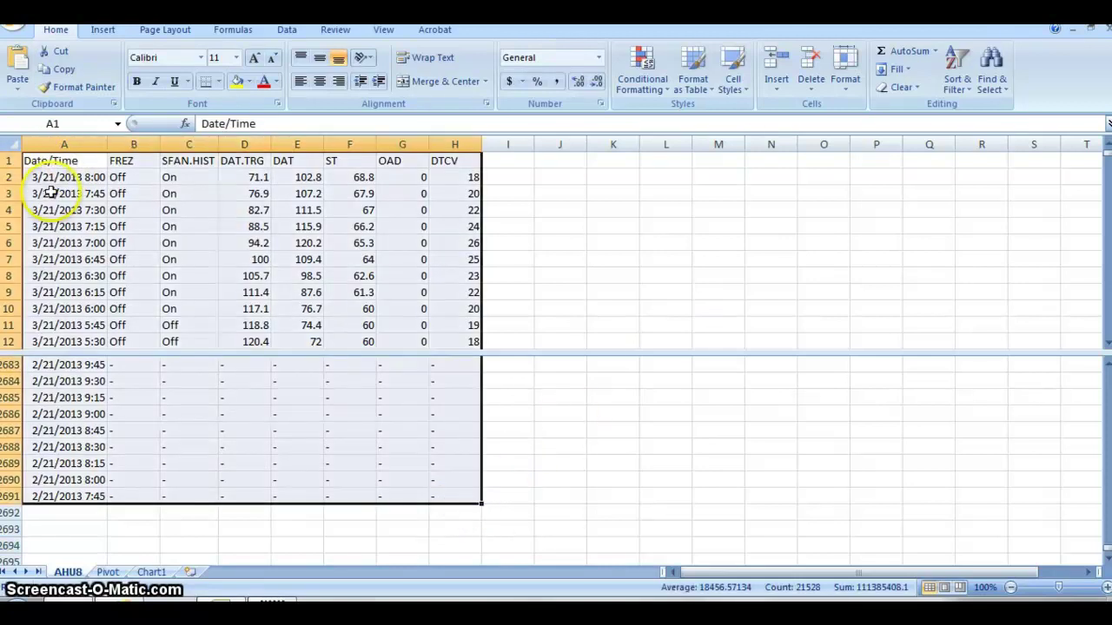
click(105, 33)
click(25, 82)
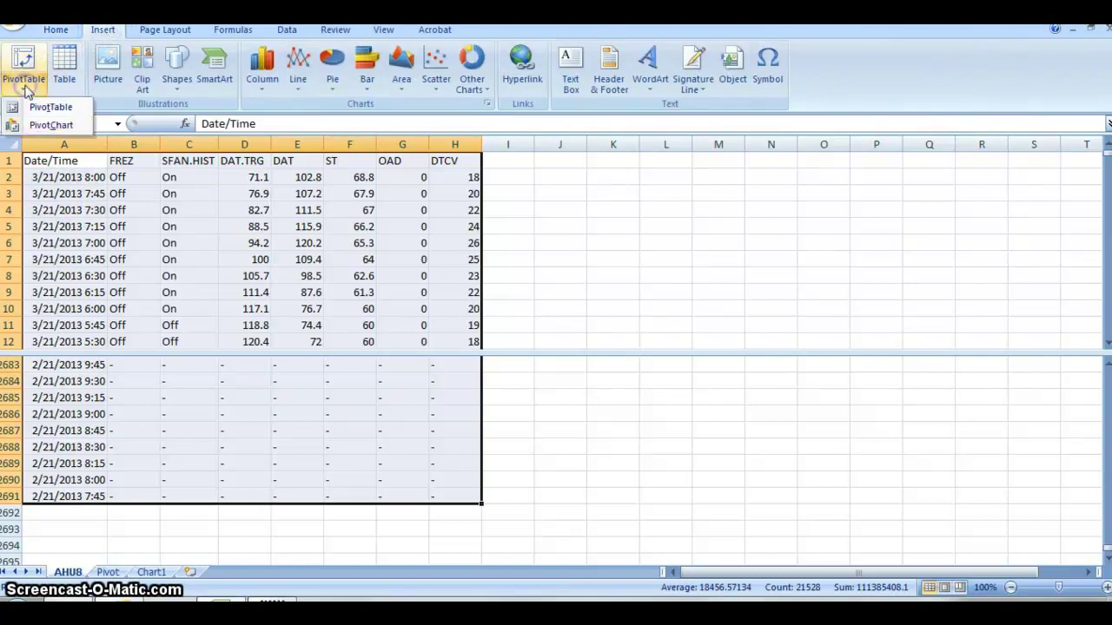
click(46, 125)
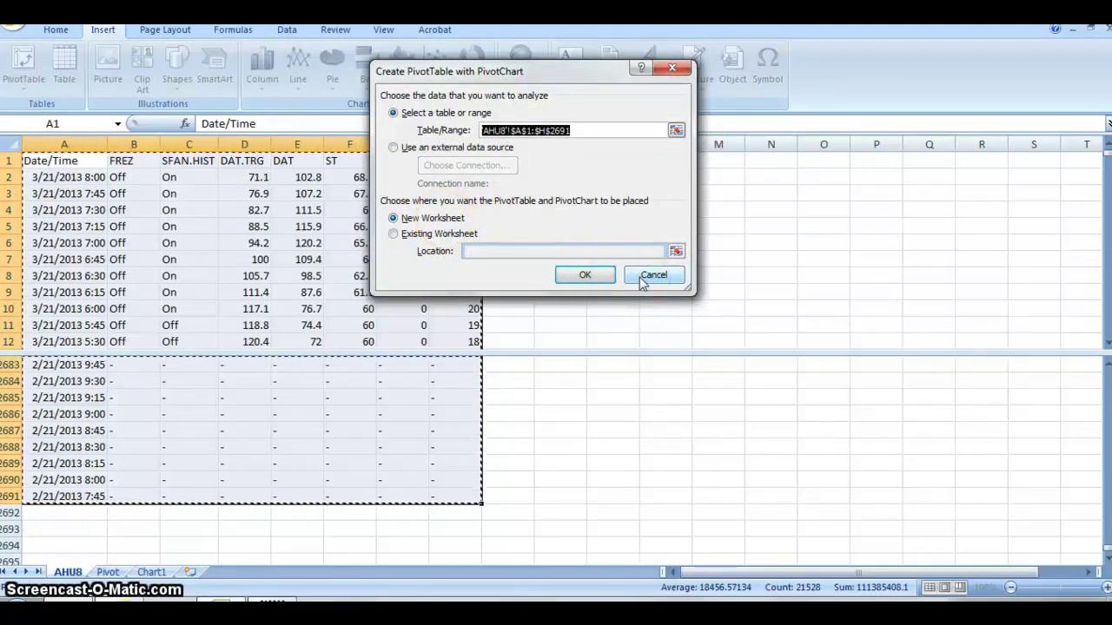
click(640, 276)
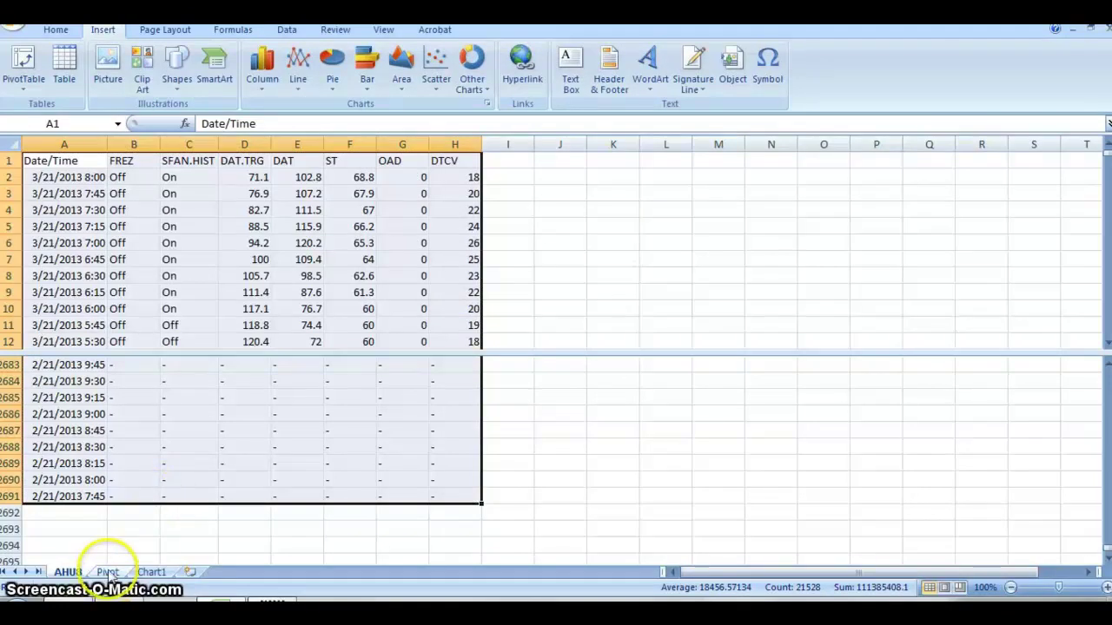
Review the Pivot sheet's row label and value fields, and the choices of the SFAN.HIST report filter
click(108, 572)
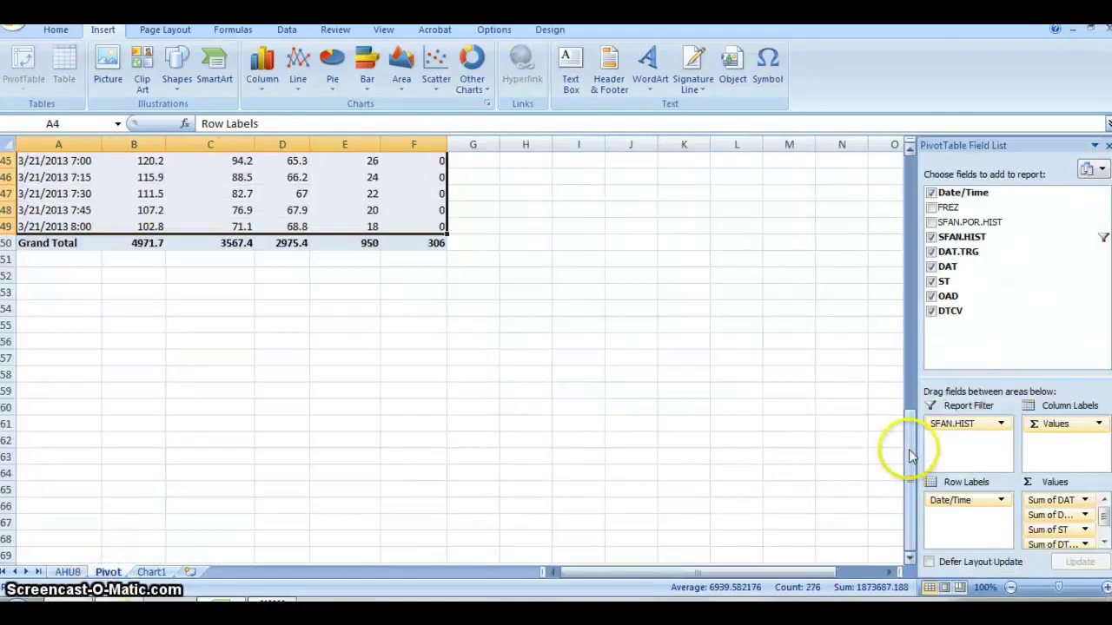
drag(909, 449, 881, 171)
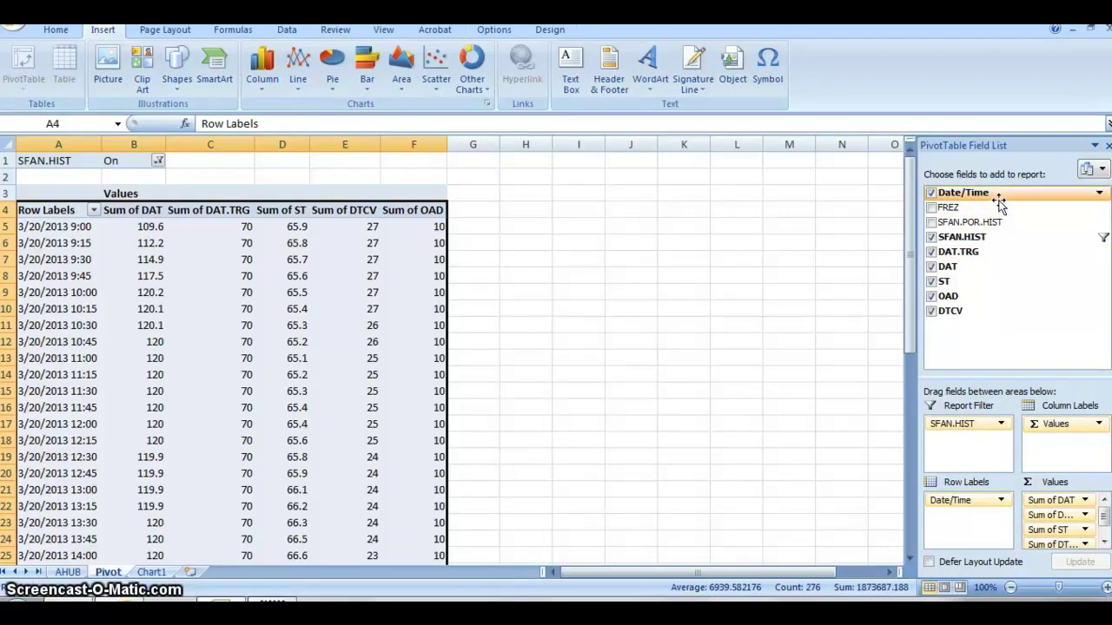
drag(997, 203, 969, 508)
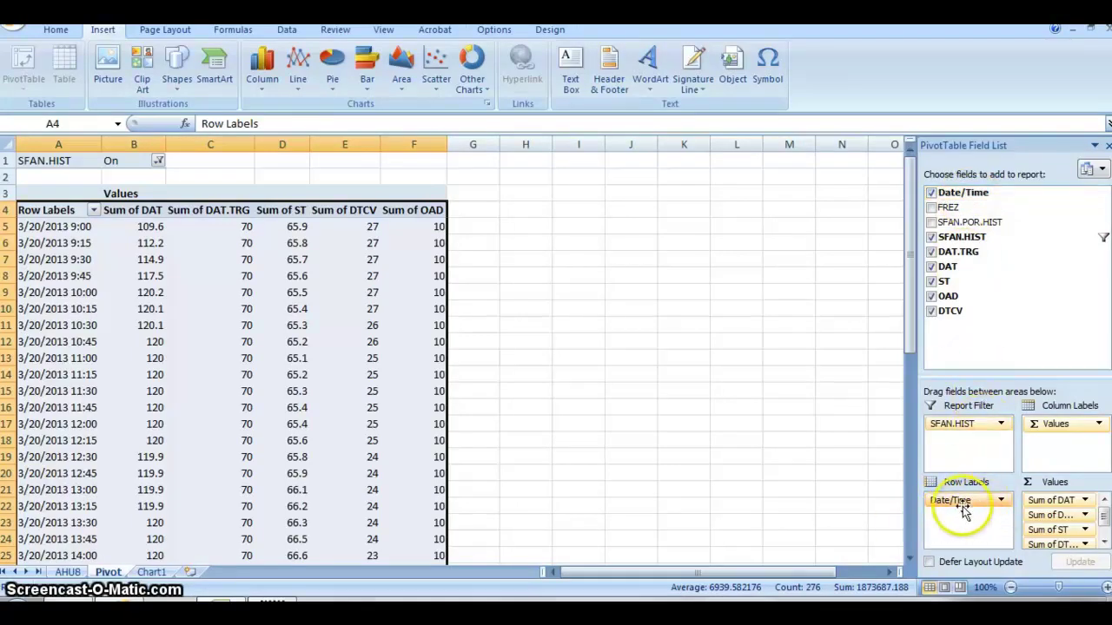
mouse_move(1054, 521)
mouse_down()
mouse_move(1062, 528)
mouse_move(1055, 512)
mouse_up()
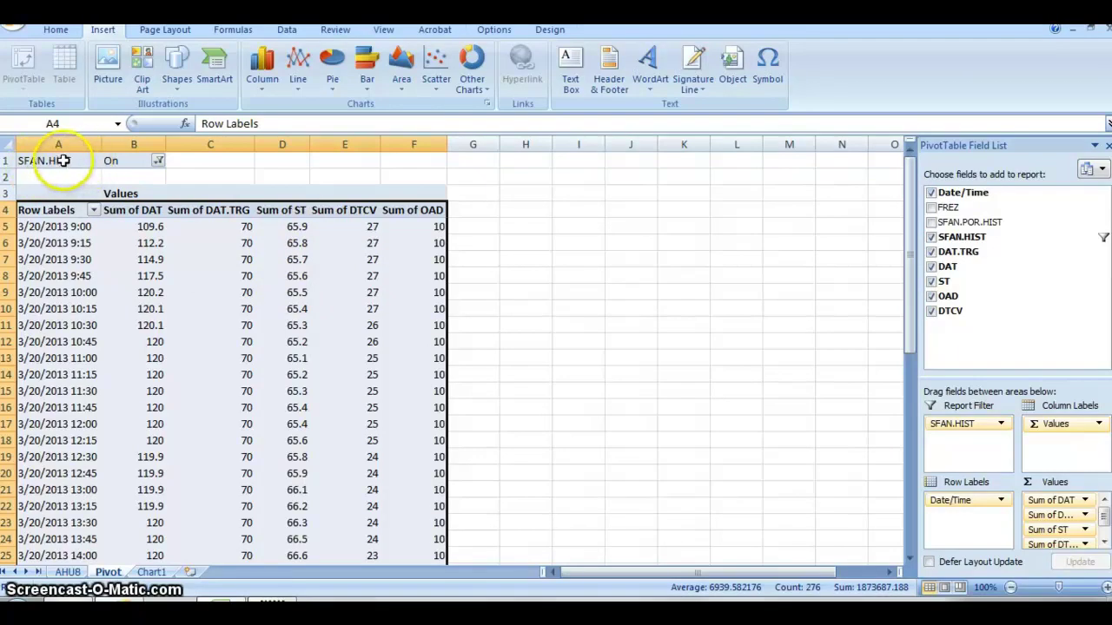
click(156, 161)
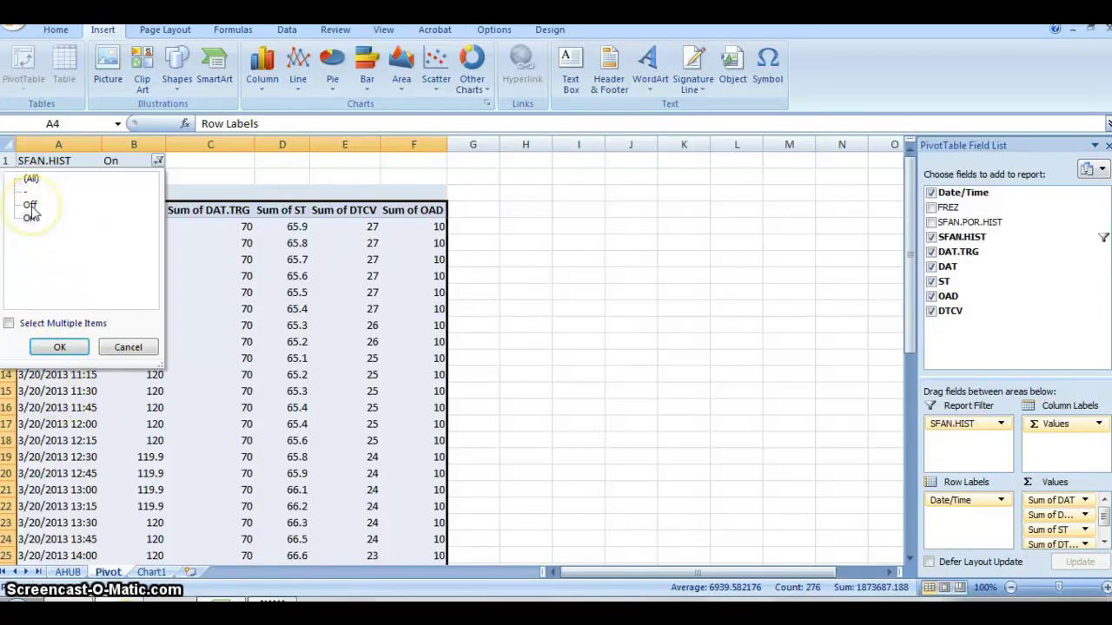
click(59, 347)
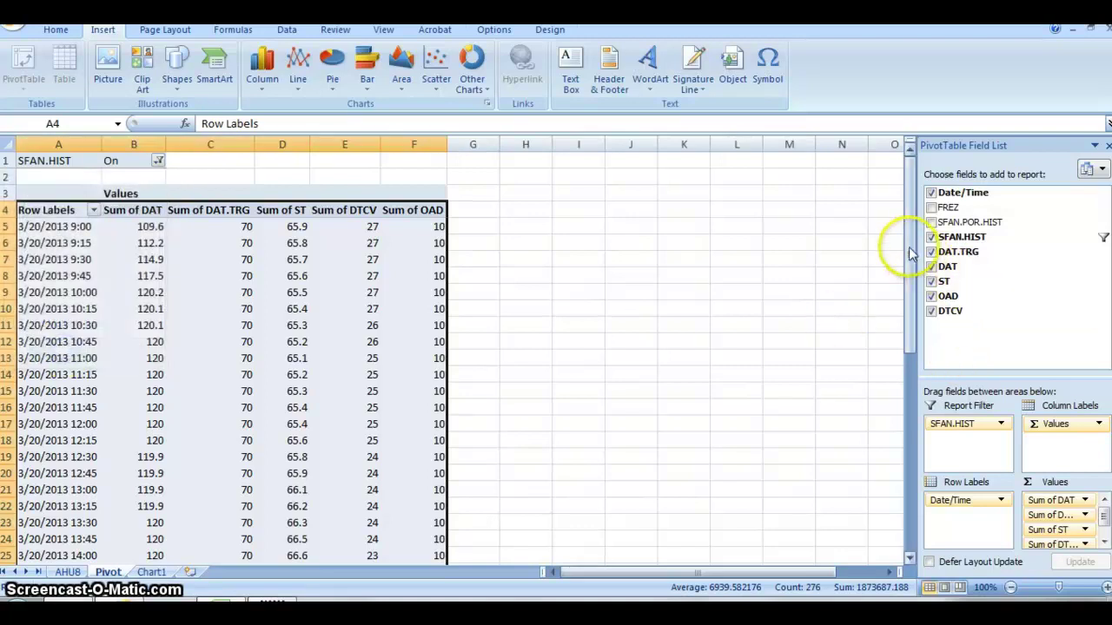
Try a basic 2-D line chart of the pivot table data and cut it from the Pivot sheet
drag(910, 251, 872, 60)
click(304, 83)
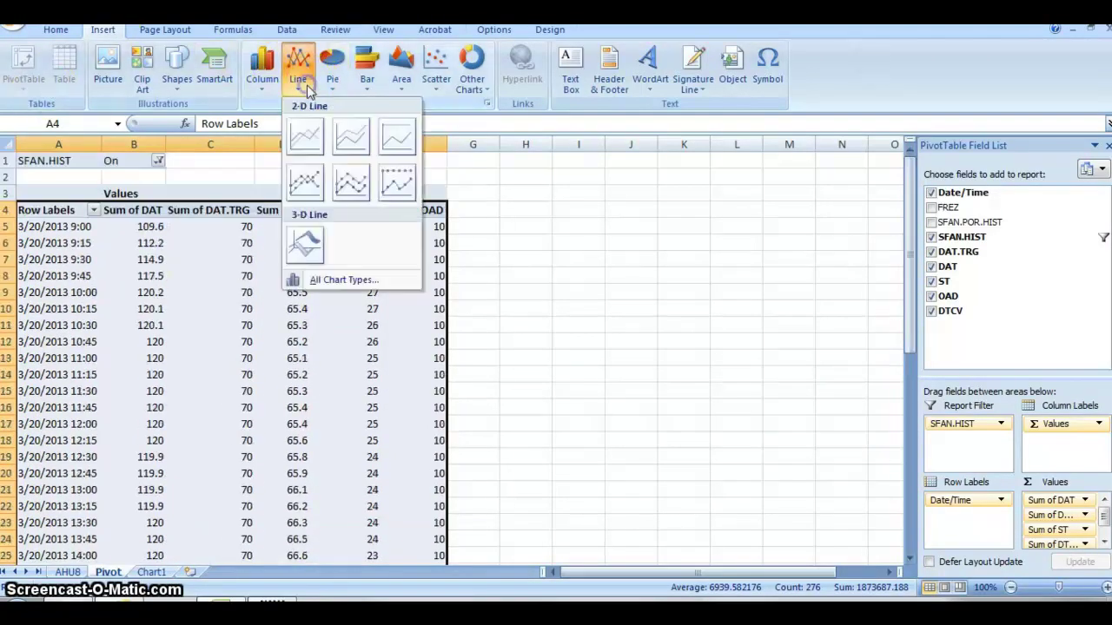
click(321, 139)
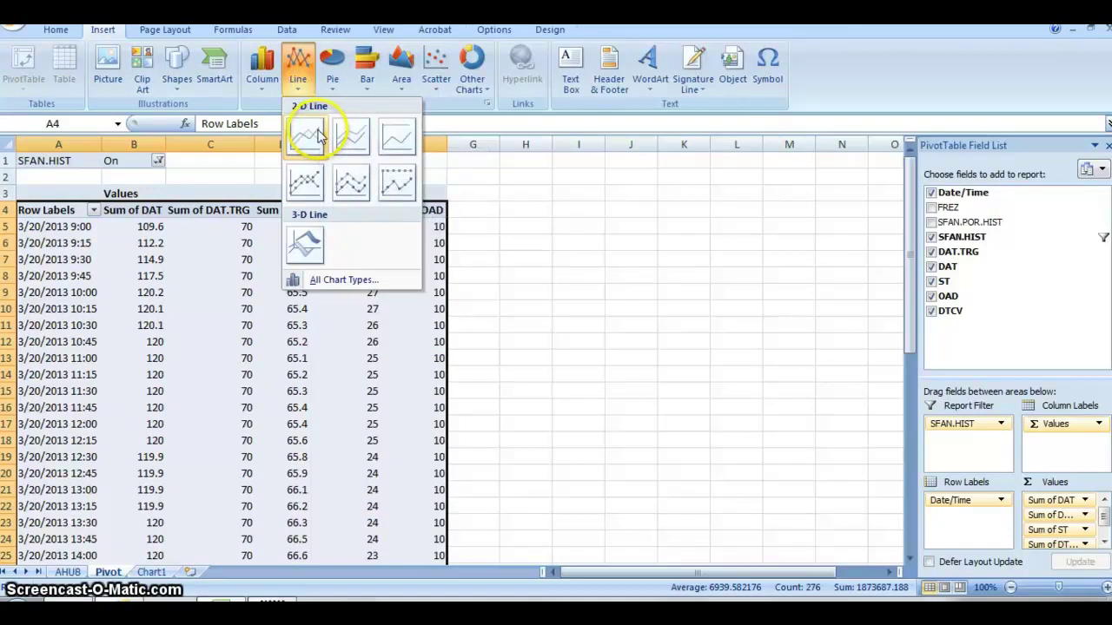
click(312, 134)
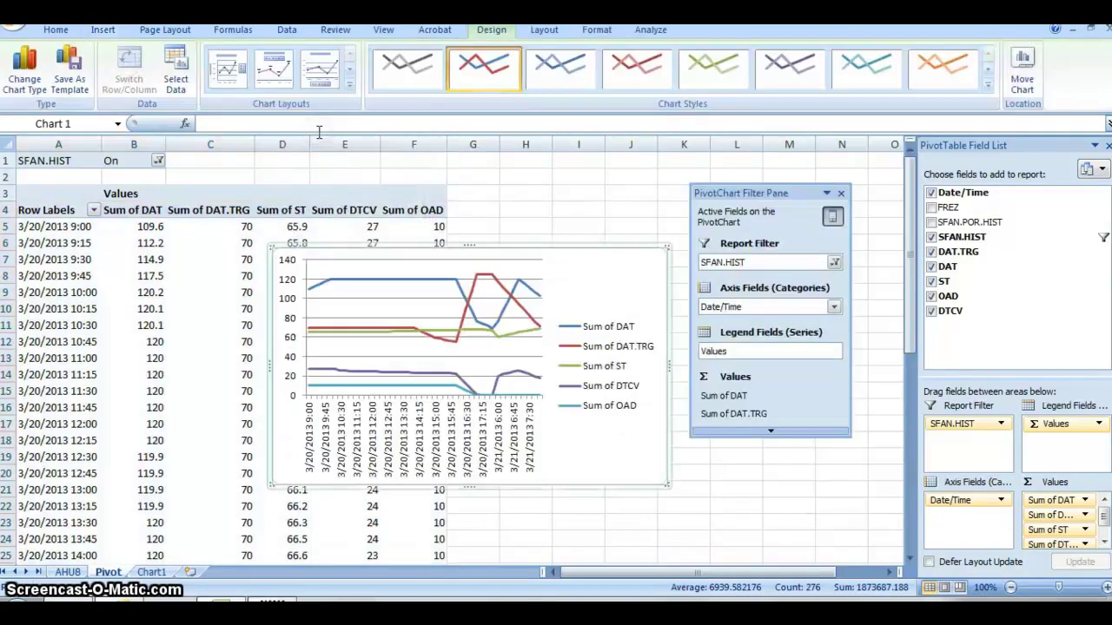
right_click(635, 253)
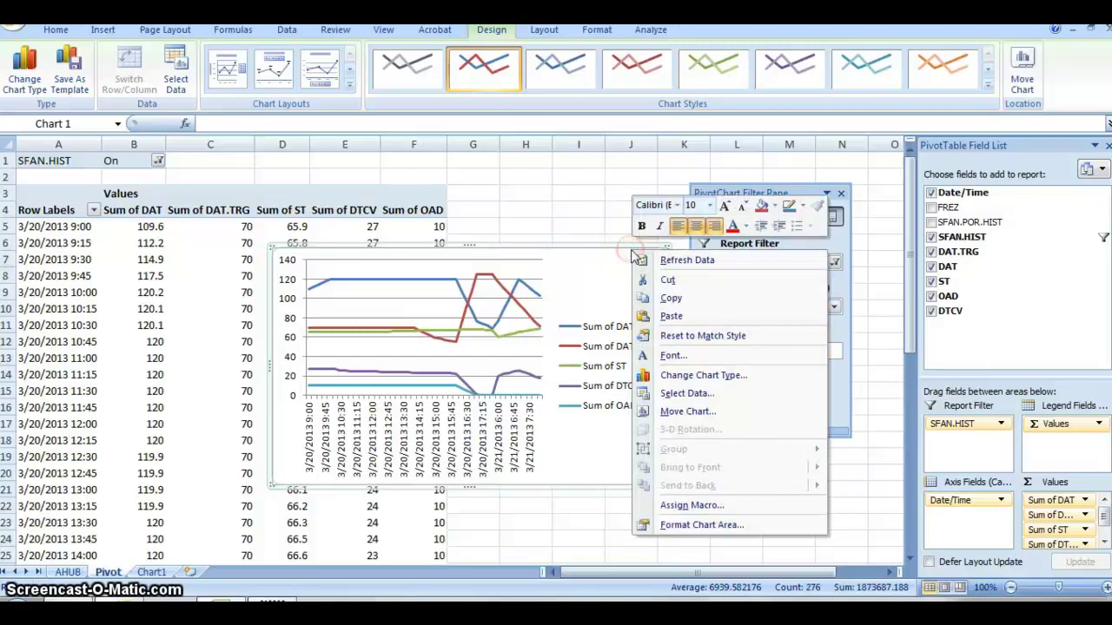
click(665, 282)
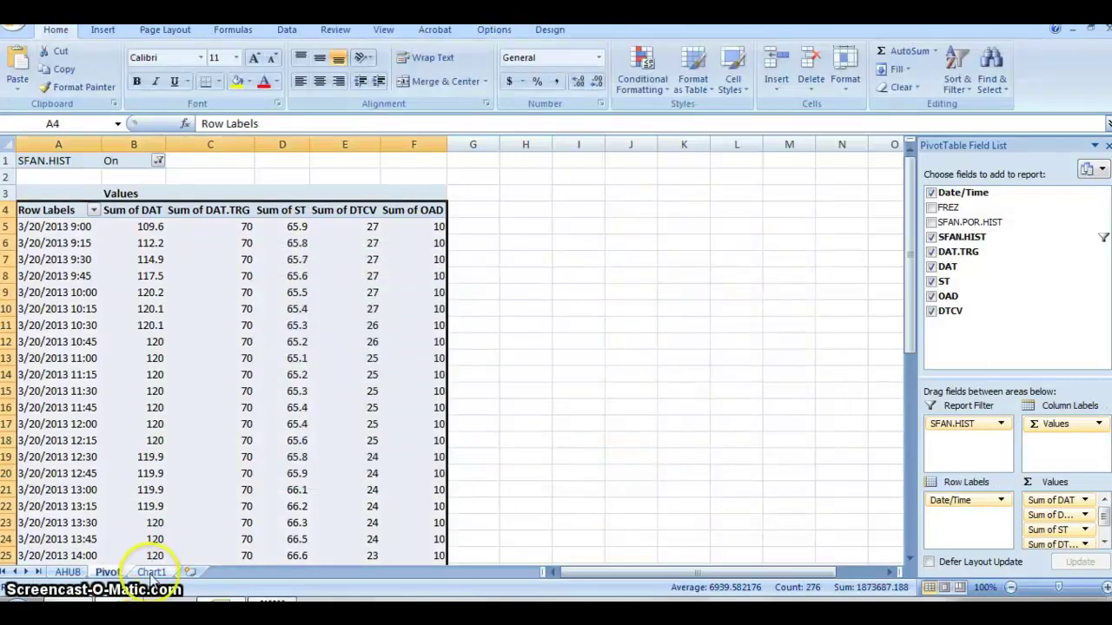
Open the Chart1 sheet and close the PivotChart Filter Pane covering the AHU Trend data chart
click(150, 571)
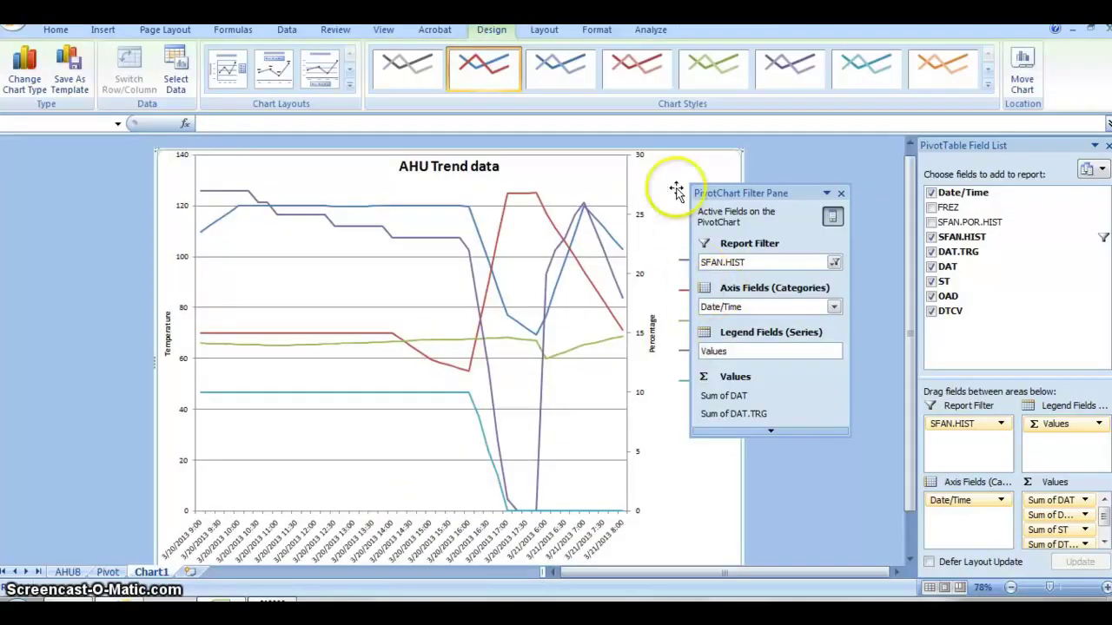
click(840, 195)
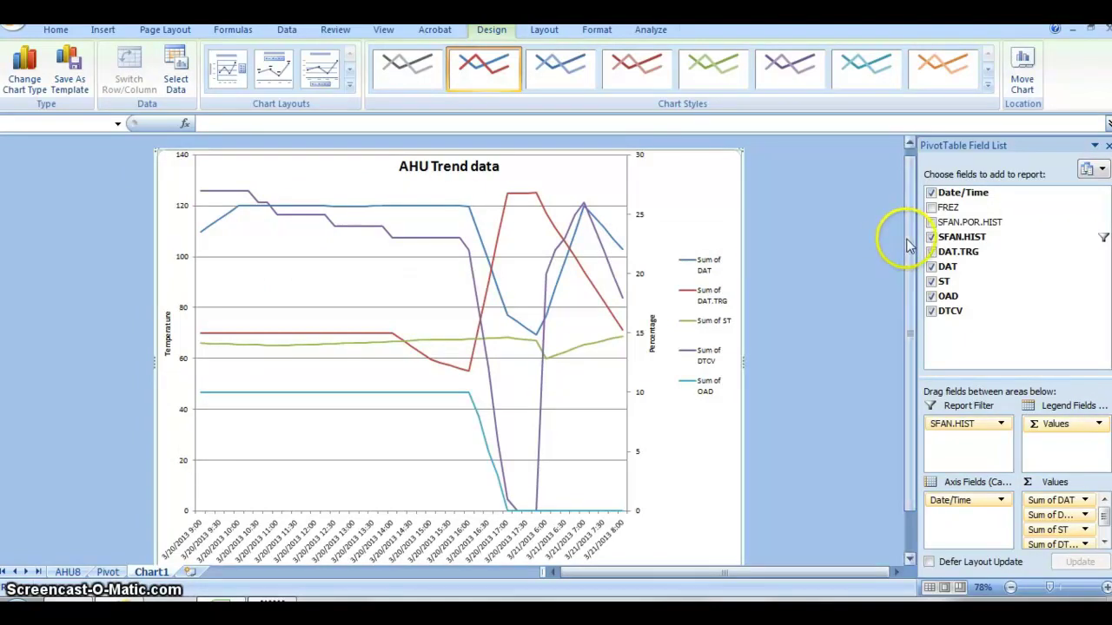
drag(906, 246, 904, 270)
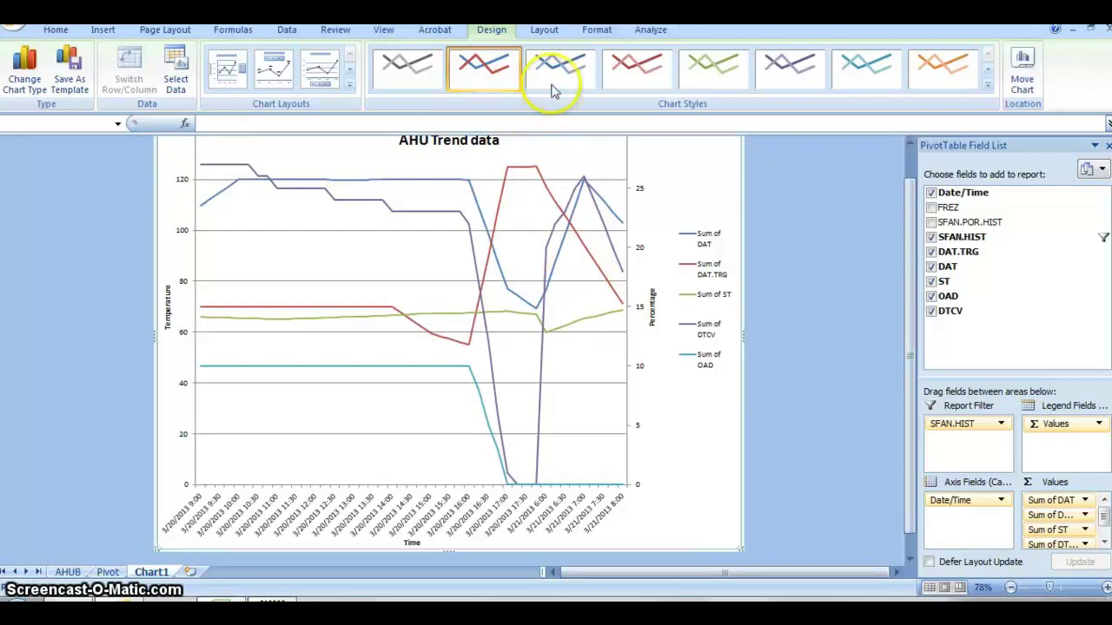
Examine the primary horizontal and vertical axis title options for the AHU Trend data chart
click(322, 253)
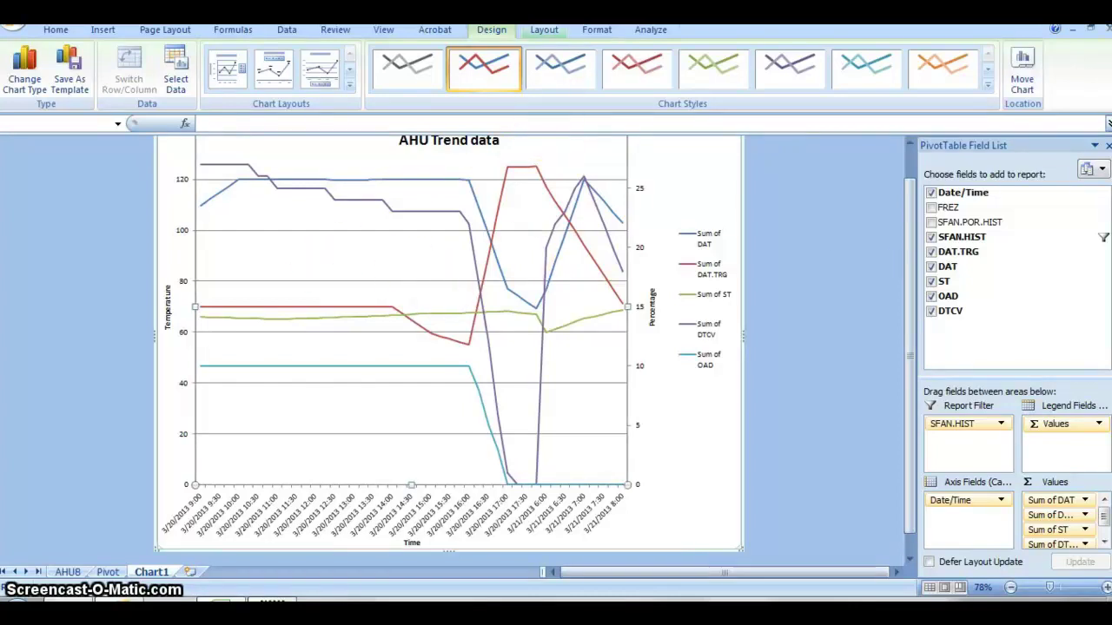
click(542, 31)
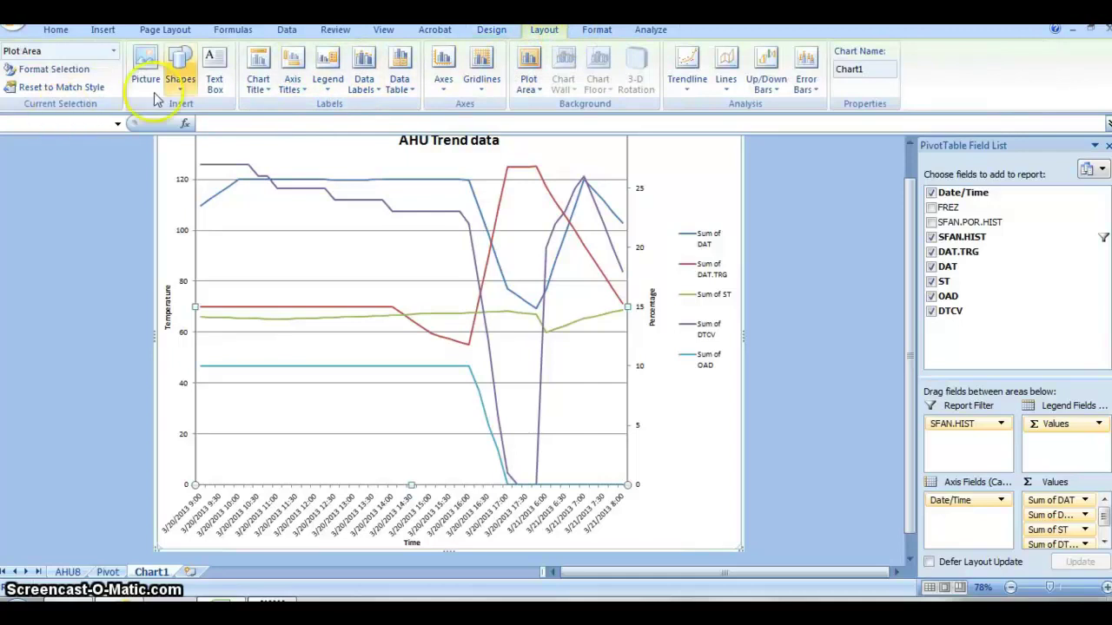
click(301, 87)
mouse_move(311, 109)
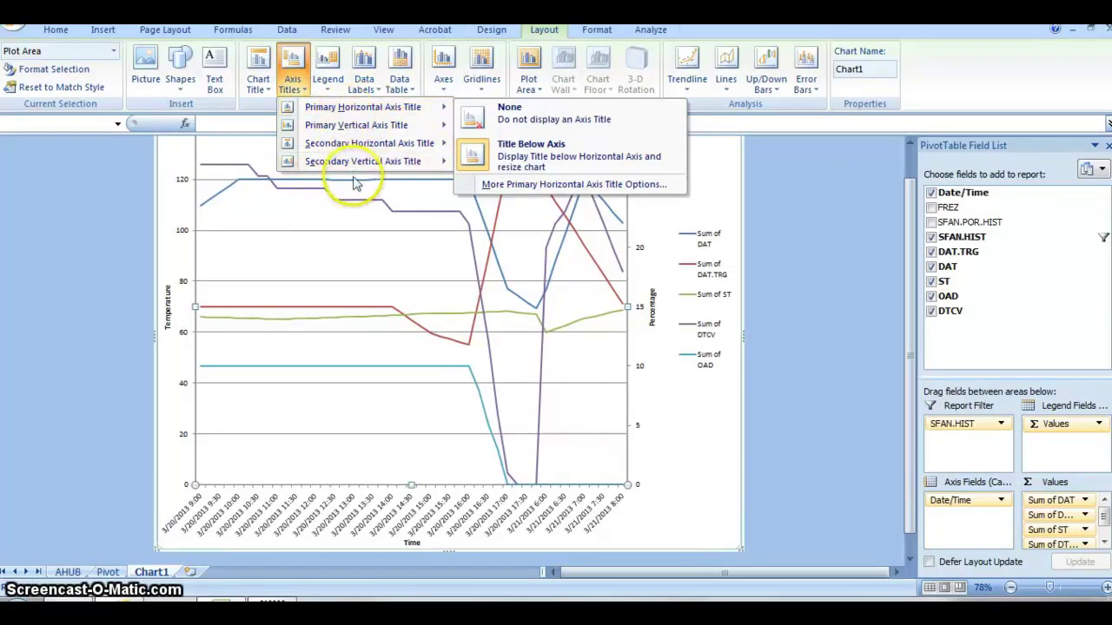
click(330, 239)
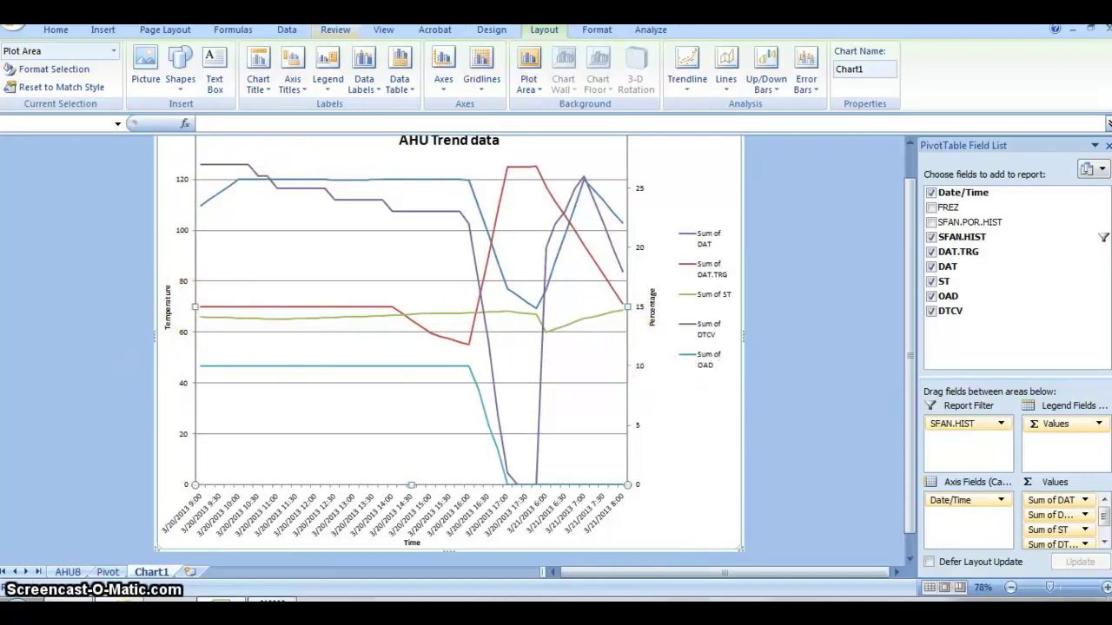
click(290, 90)
click(332, 108)
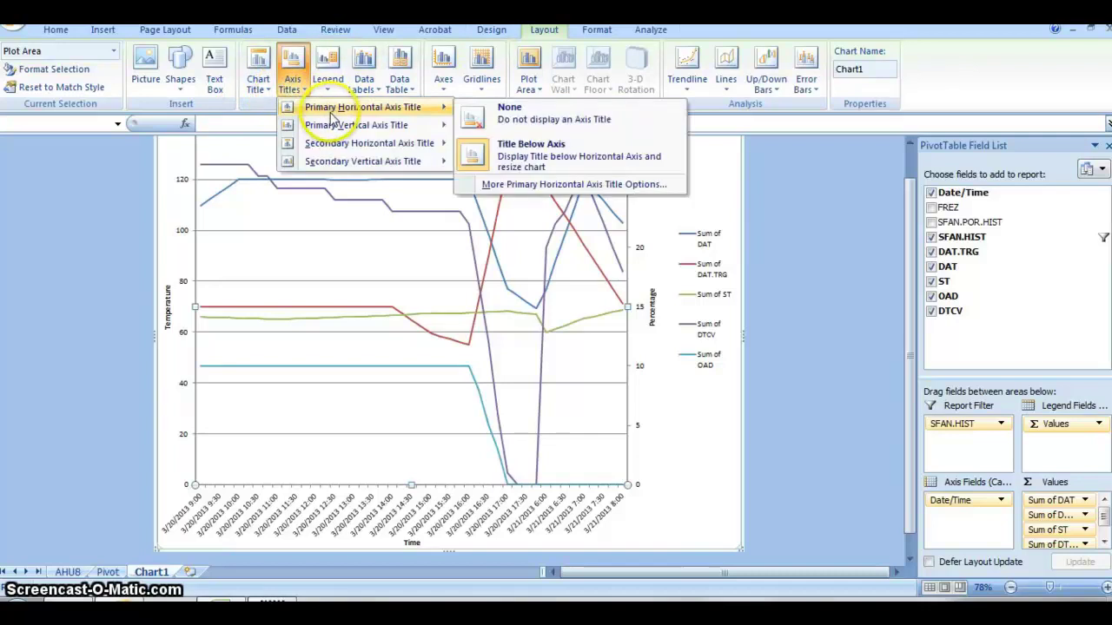
mouse_move(351, 126)
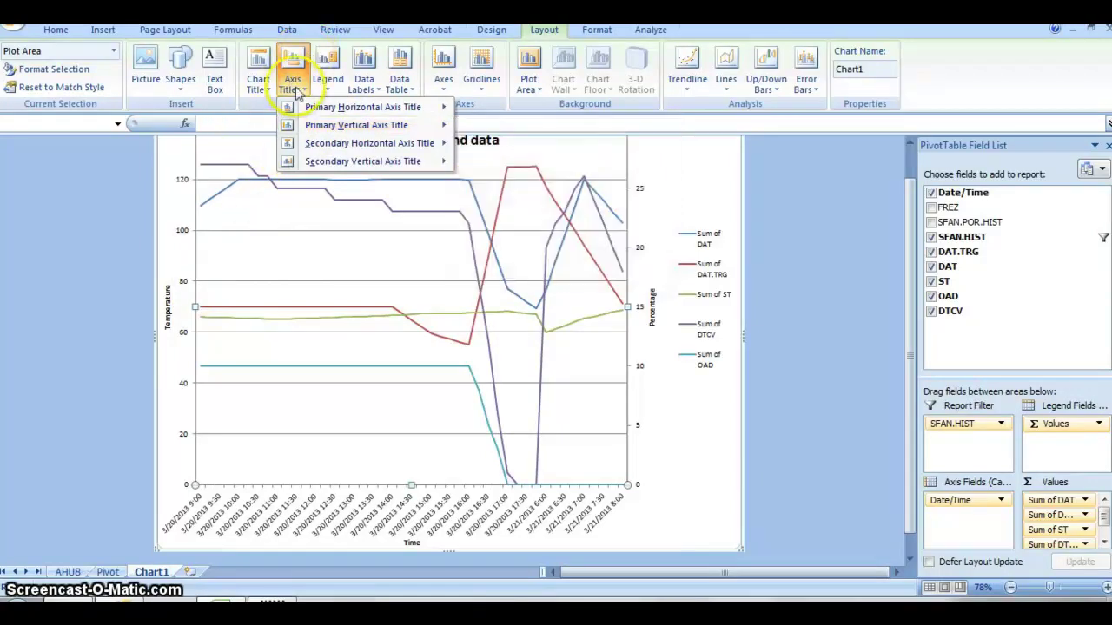
mouse_move(336, 112)
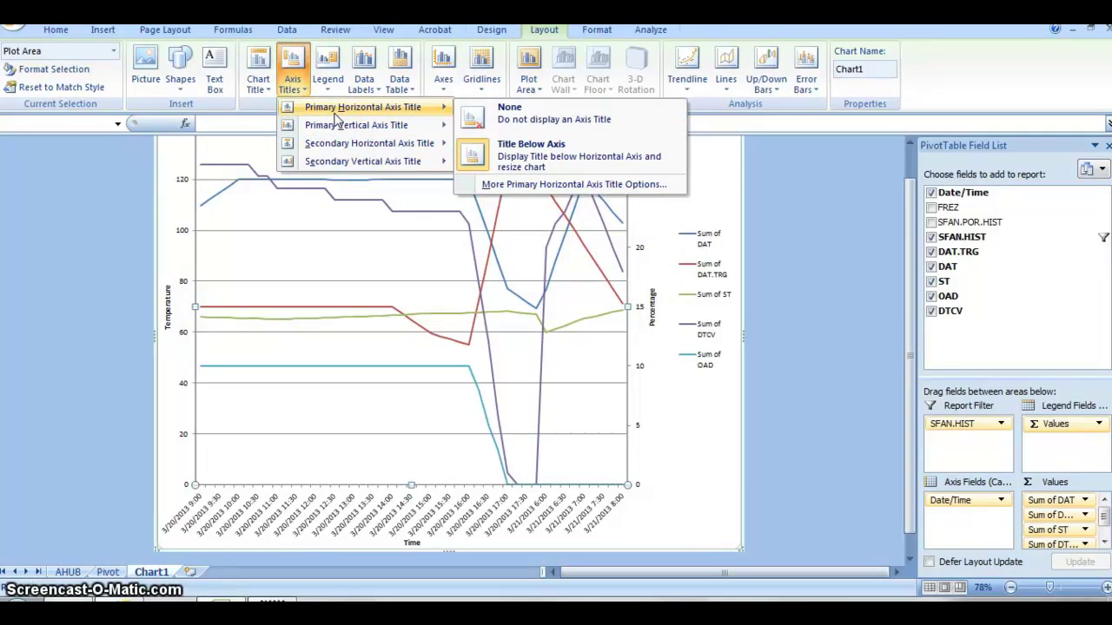
click(315, 395)
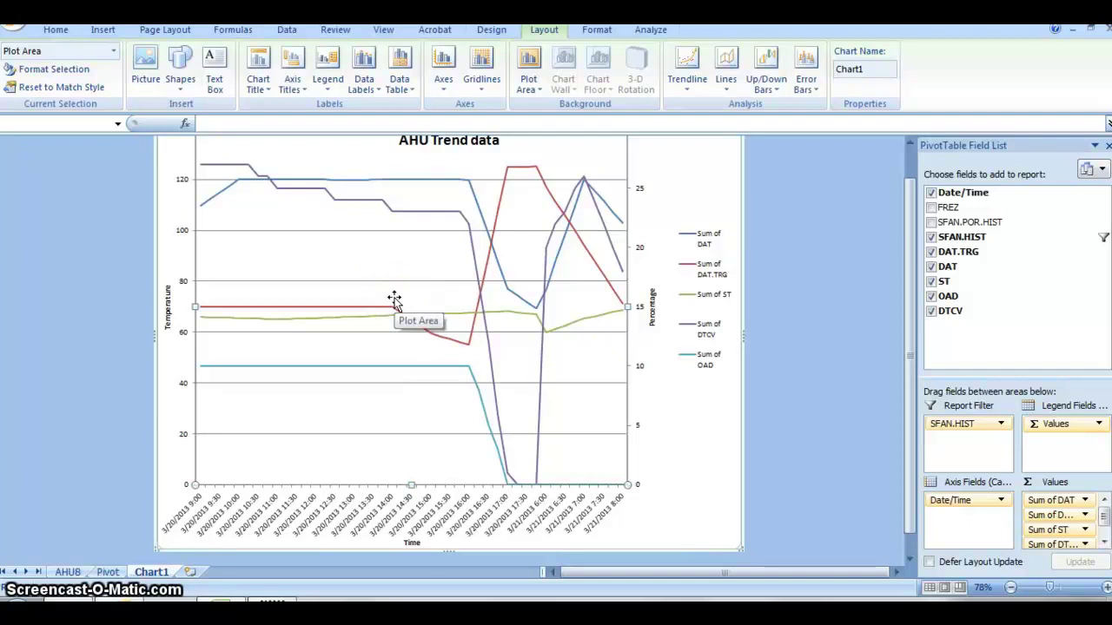
Check which axis the Sum of DTCV series is plotted on in its data series formatting options
click(397, 212)
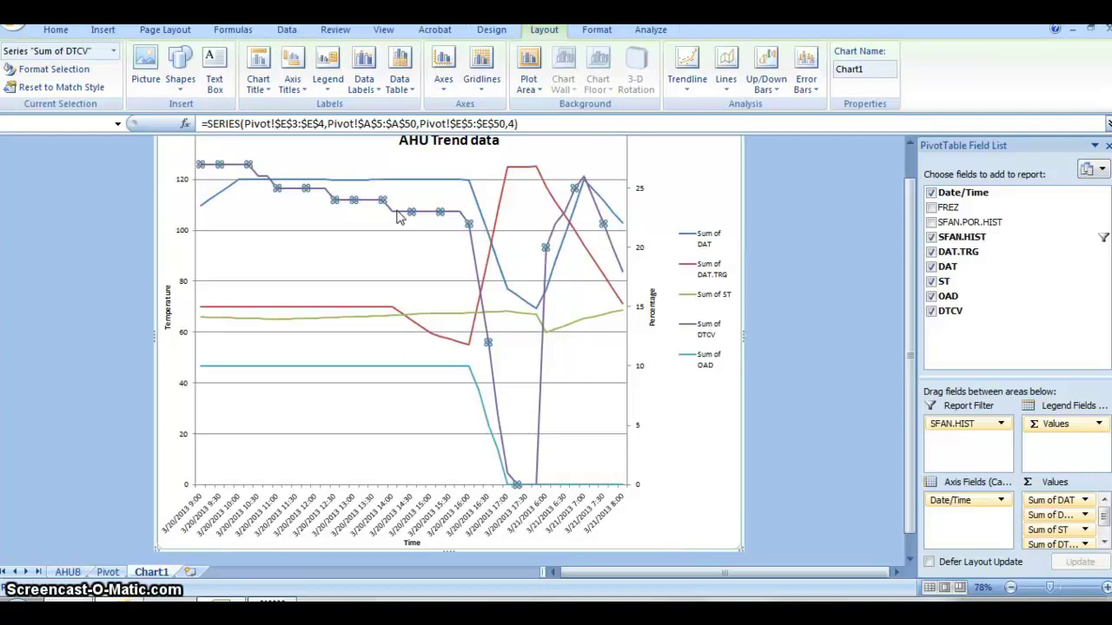
right_click(398, 217)
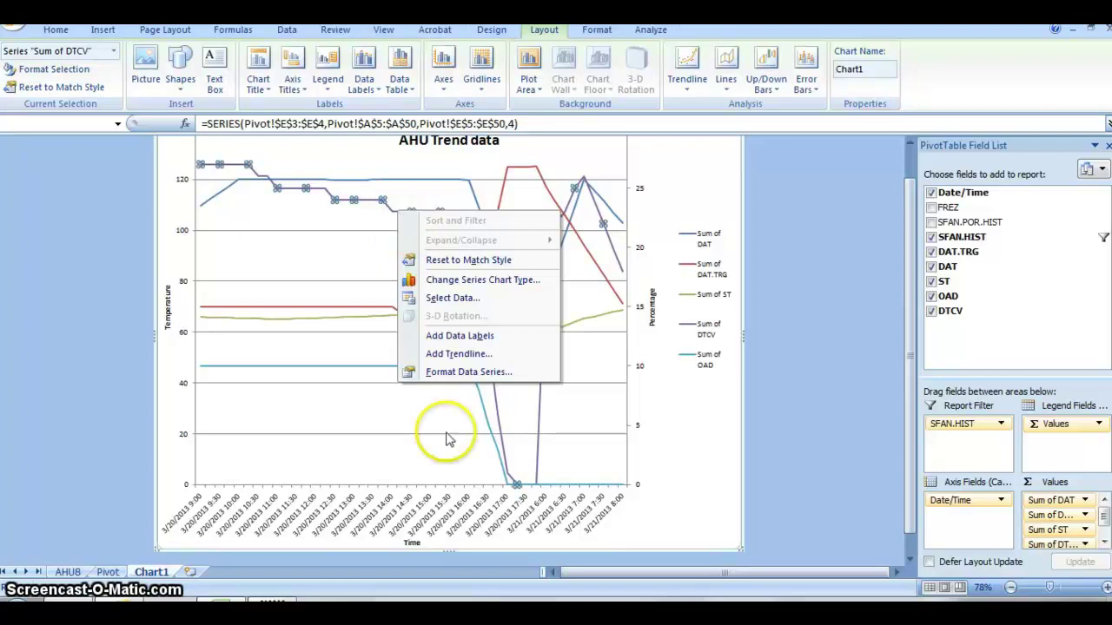
click(440, 379)
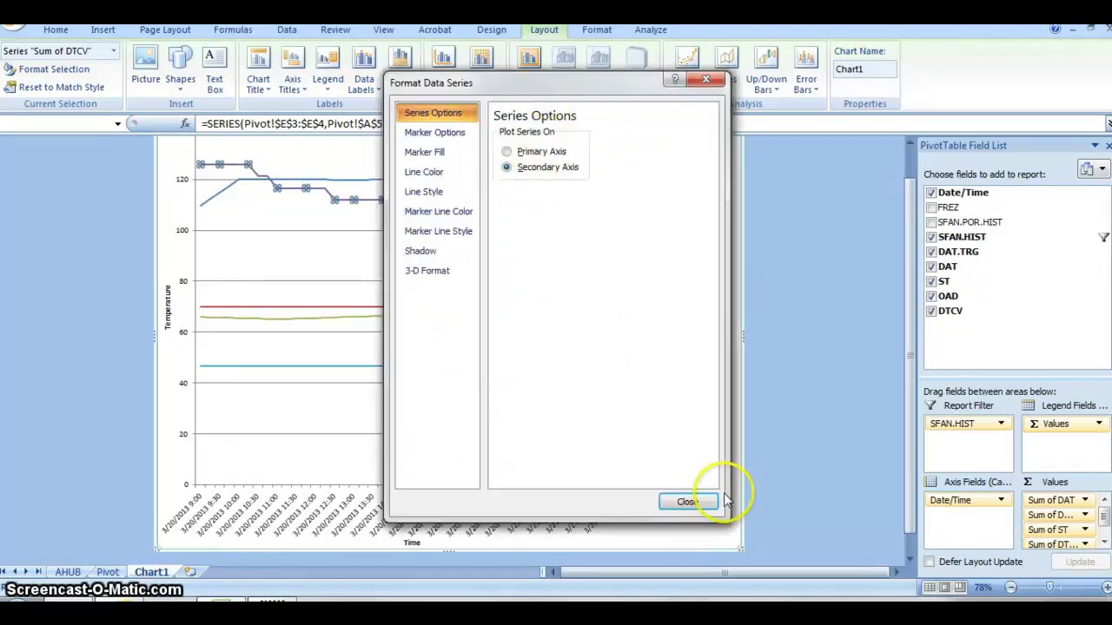
click(703, 503)
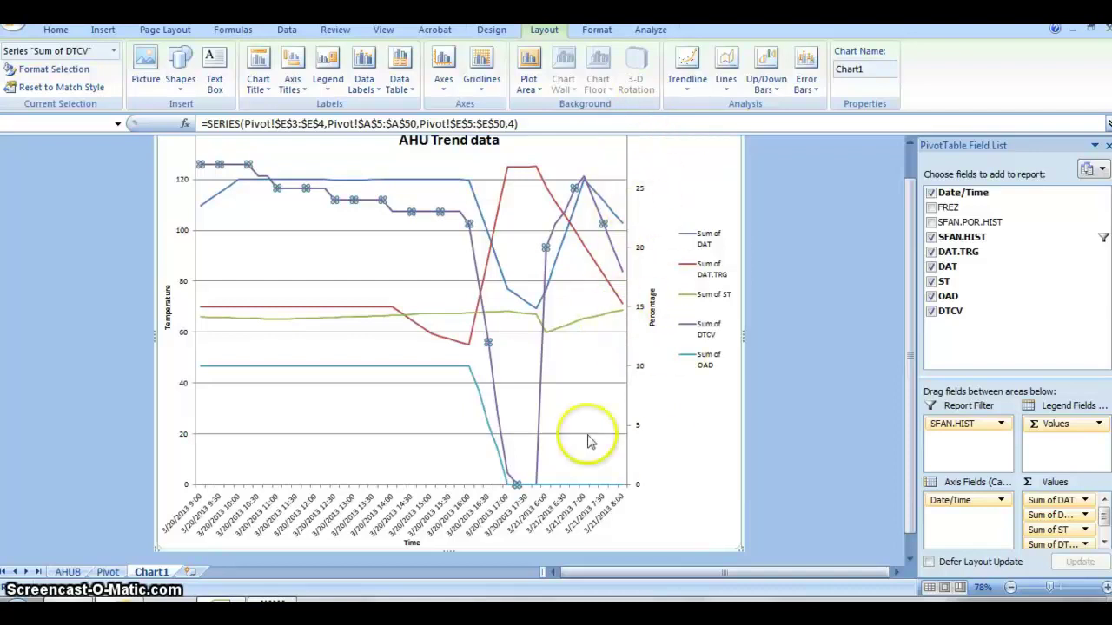
Examine the secondary horizontal and vertical axis title options and the chart title options for the AHU Trend data chart
click(293, 84)
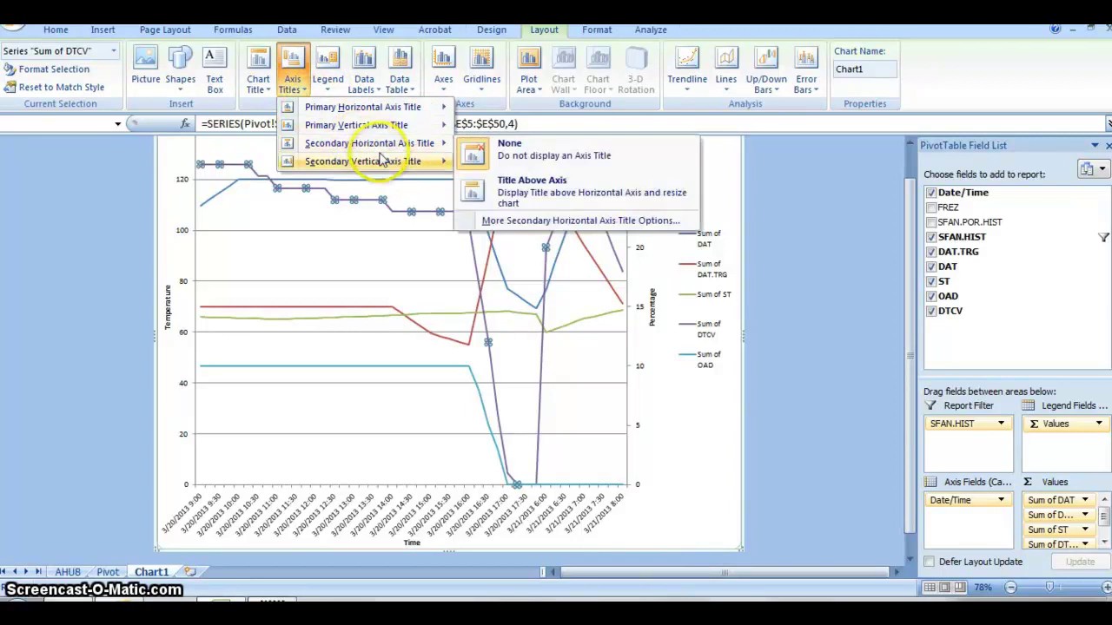
mouse_move(398, 158)
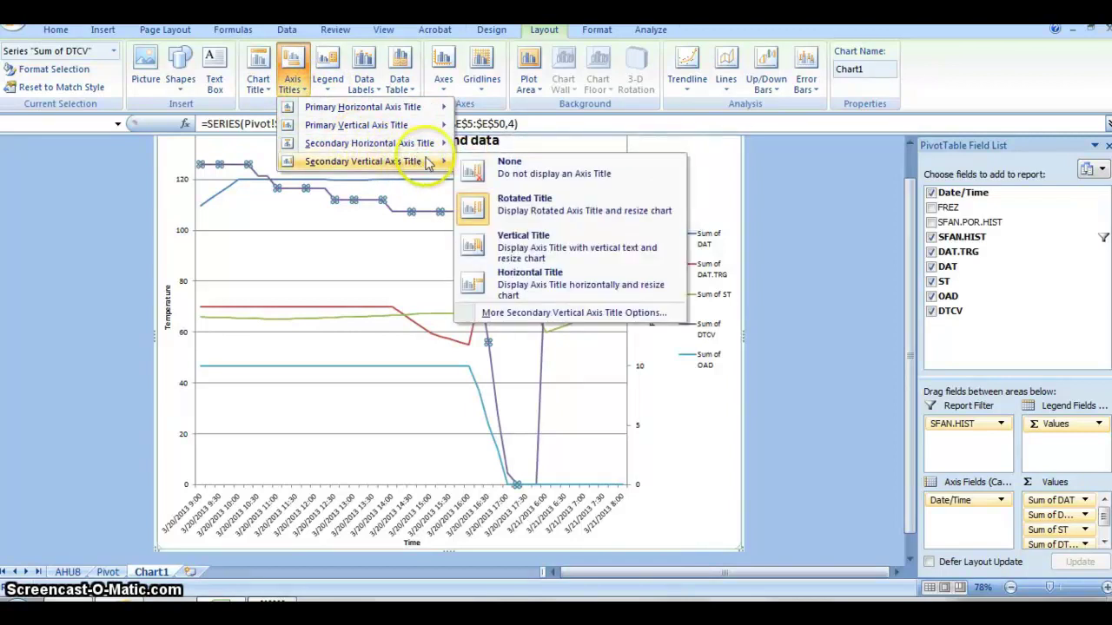
click(372, 241)
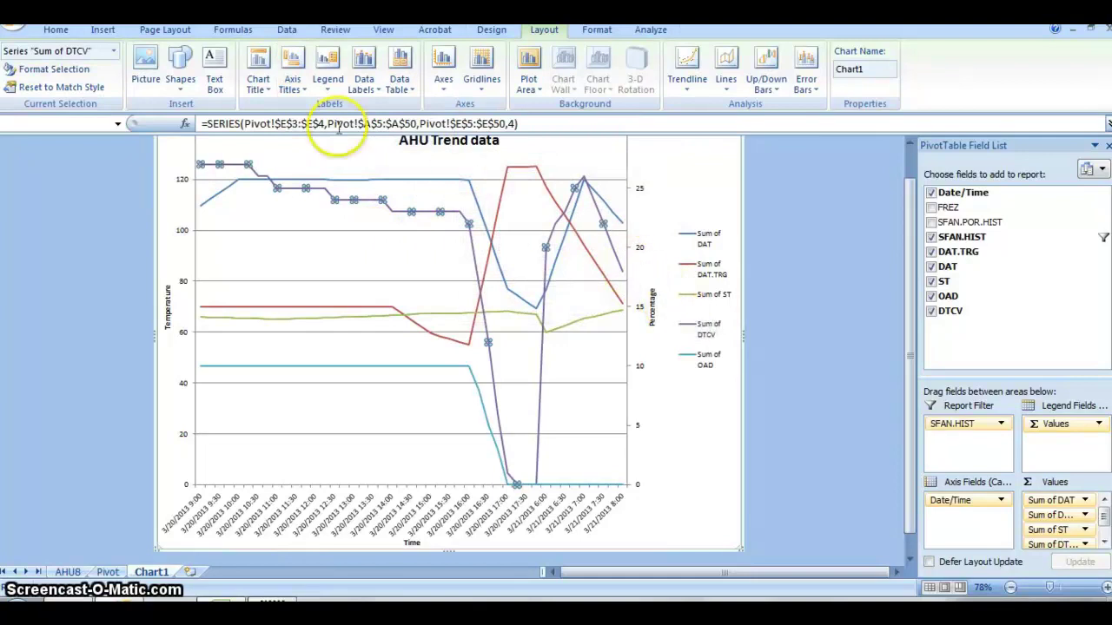
click(267, 90)
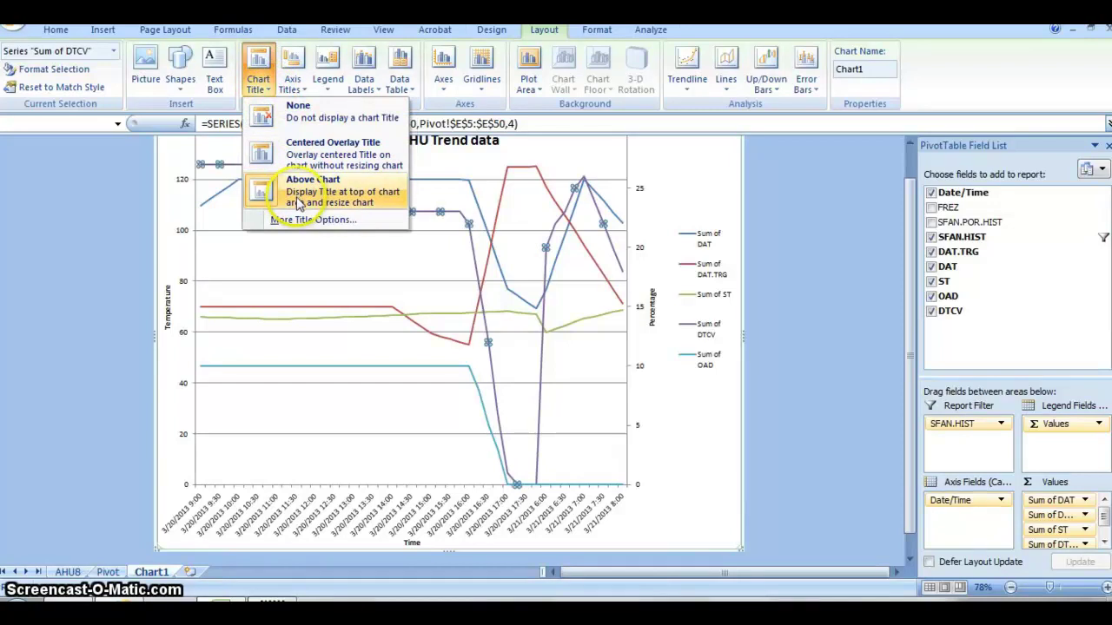
click(348, 245)
Examine the plotted trends over time in the AHU Trend data chart, comparing the DTCV, DAT, DAT.TRG, ST and OAD series
scroll(904, 261, up, 1)
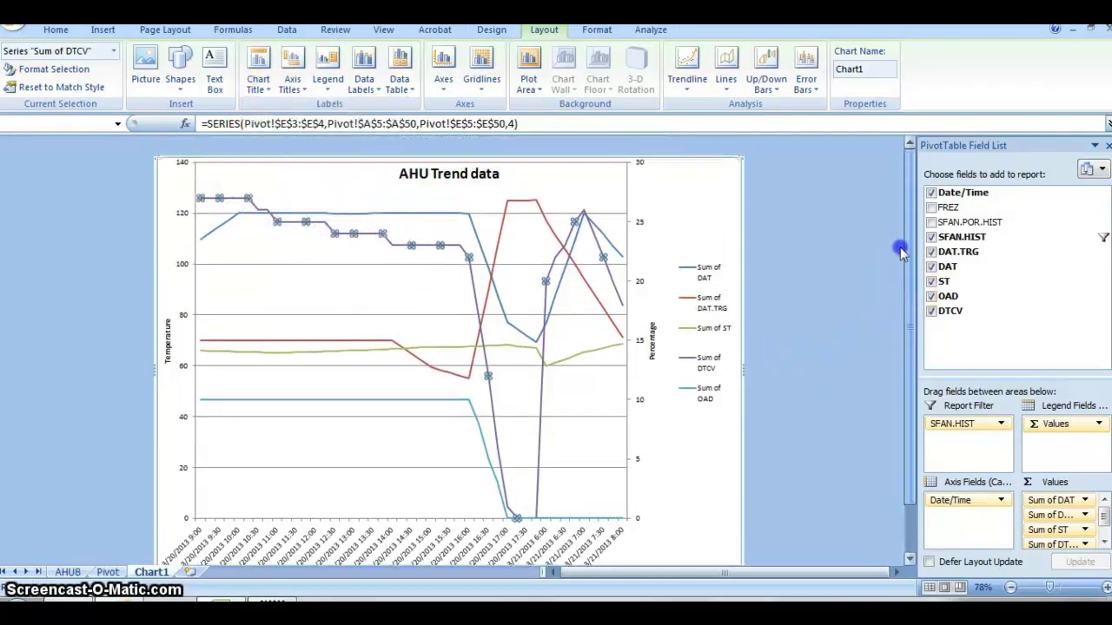
scroll(896, 259, down, 1)
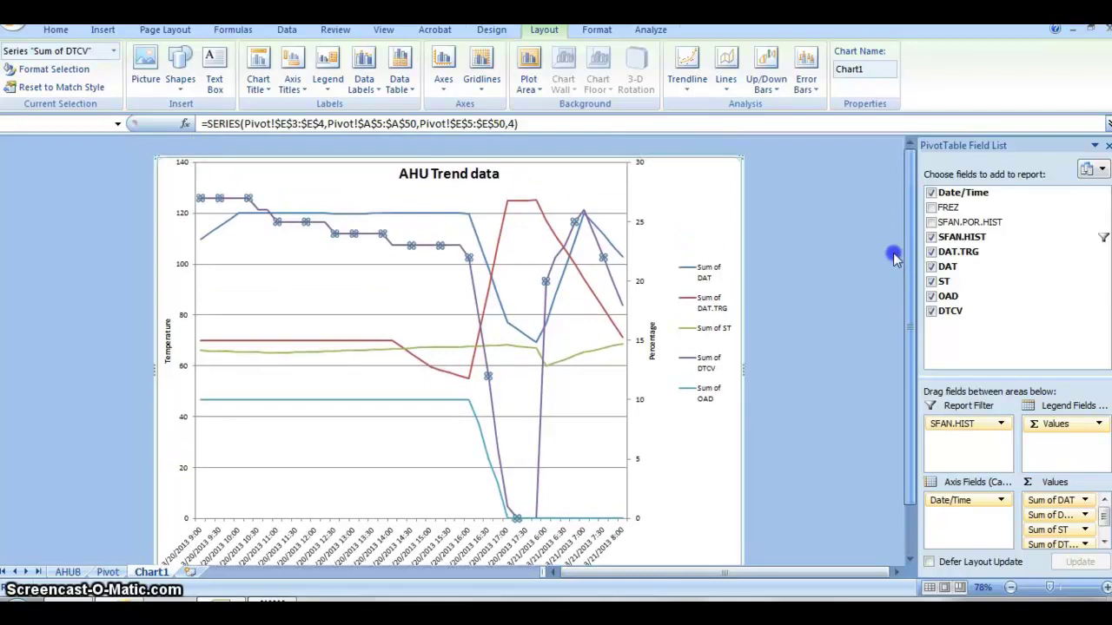
scroll(897, 265, up, 1)
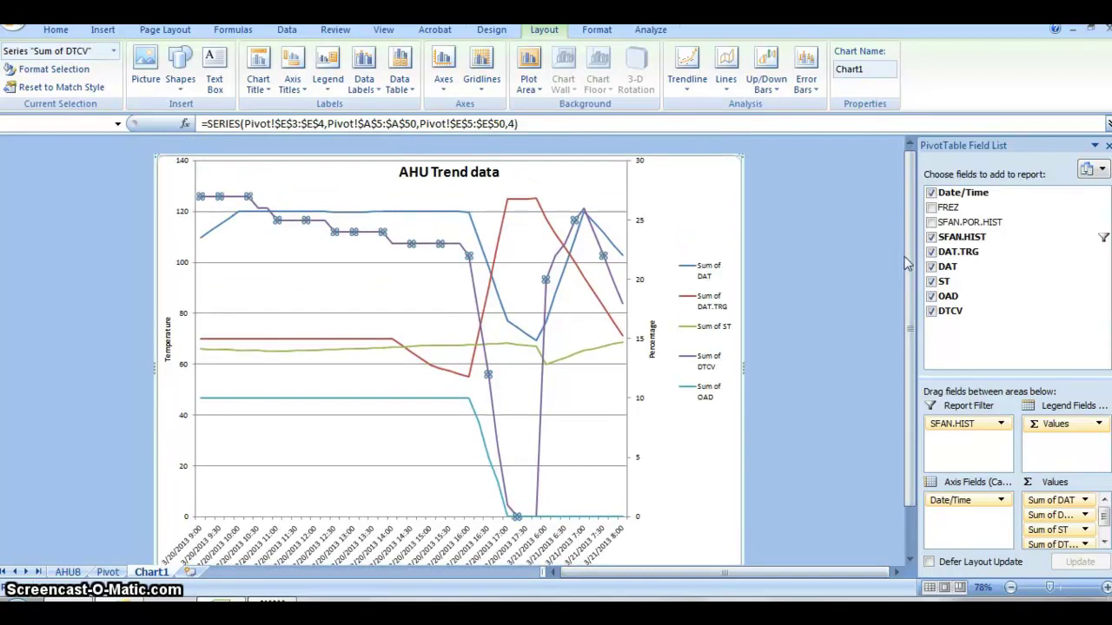
scroll(904, 274, down, 1)
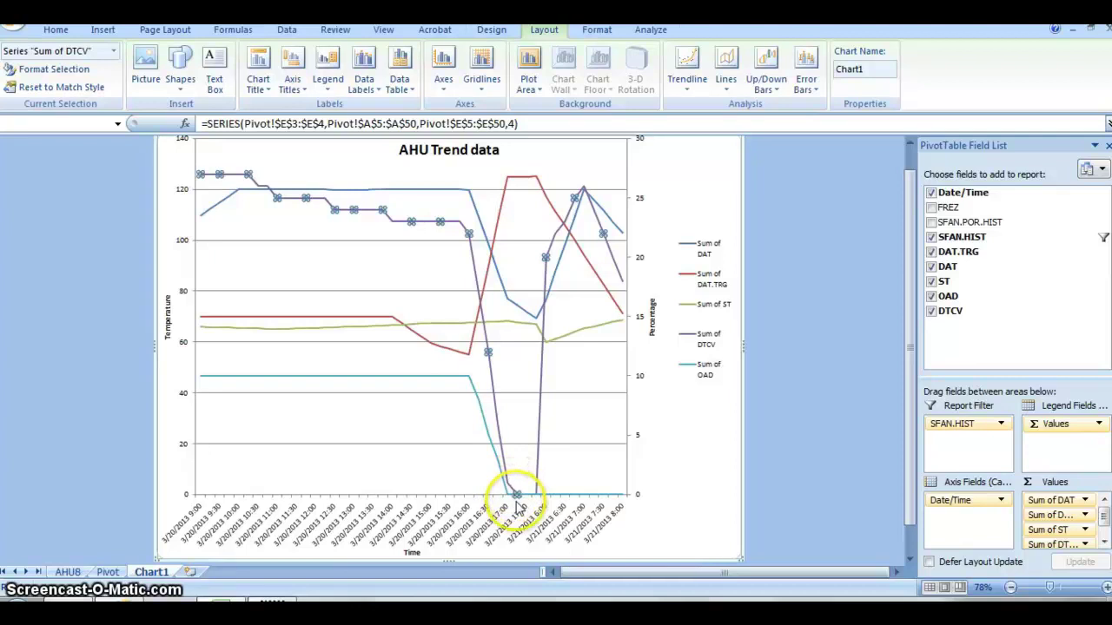
mouse_move(520, 504)
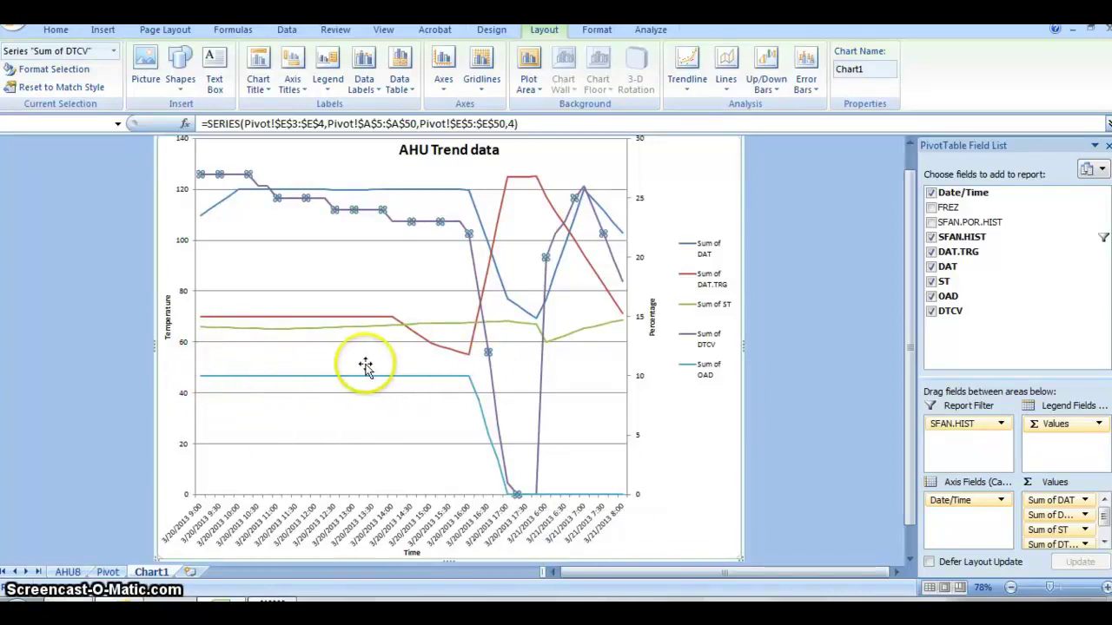
mouse_move(375, 382)
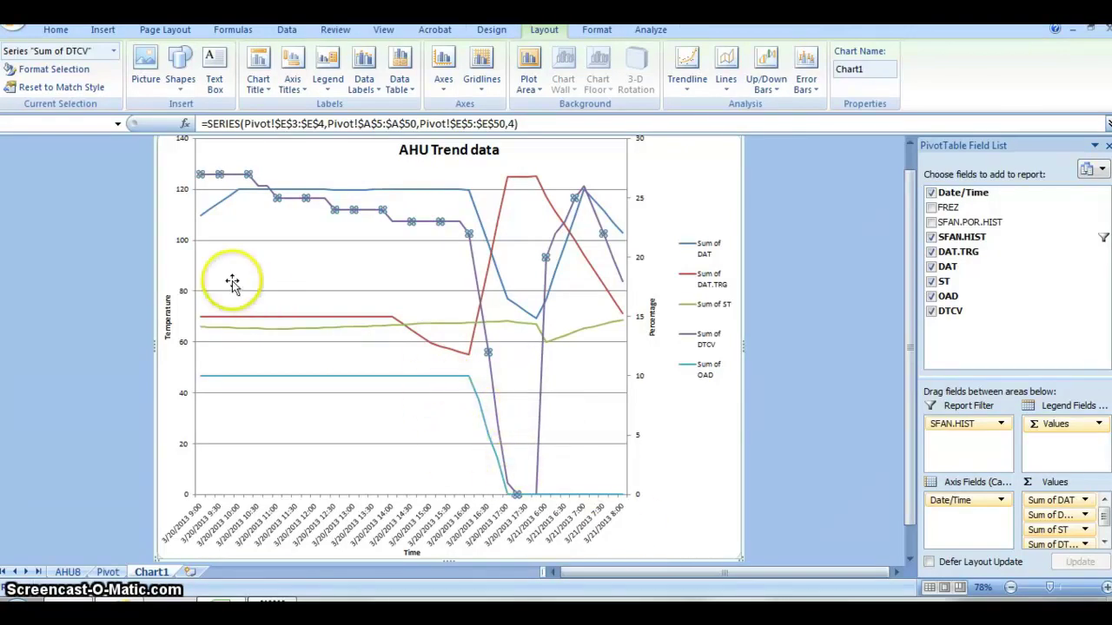
click(211, 174)
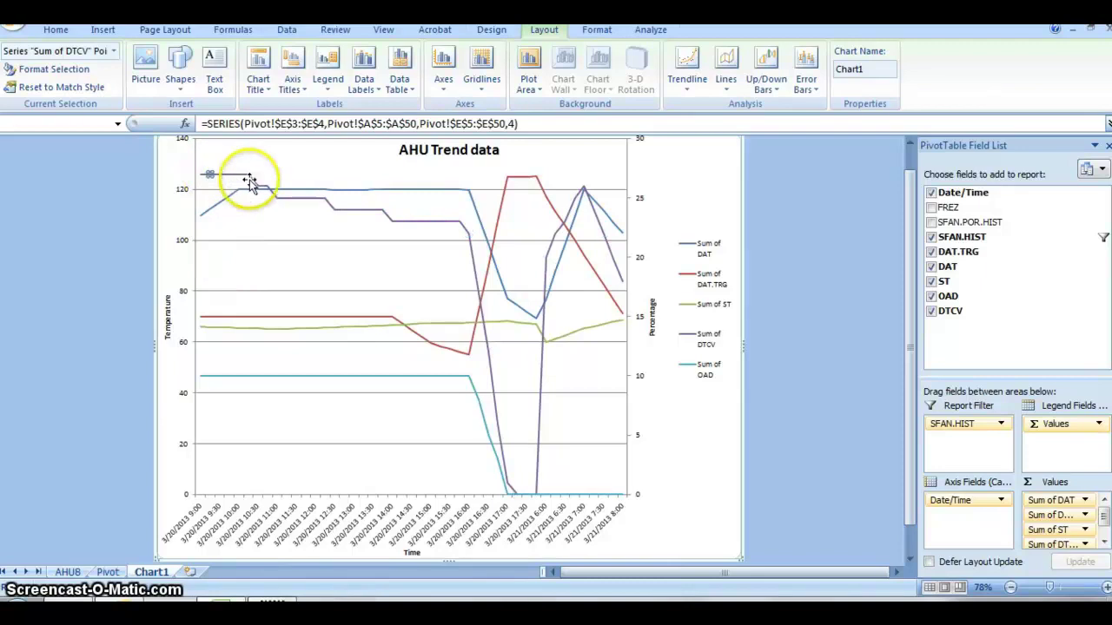
mouse_move(303, 206)
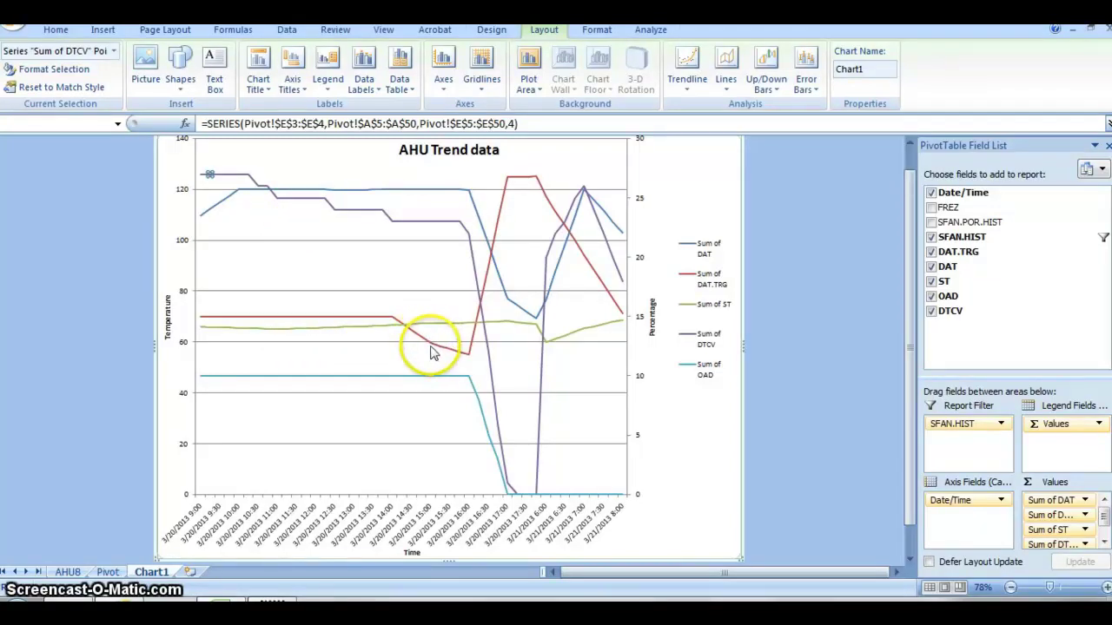
mouse_move(435, 351)
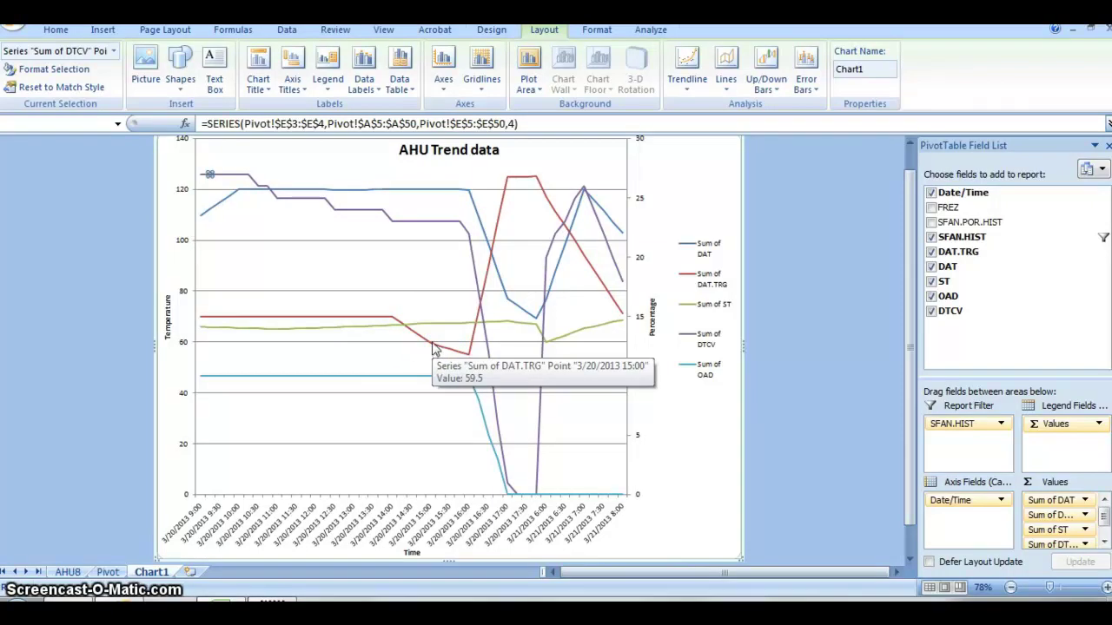
click(432, 330)
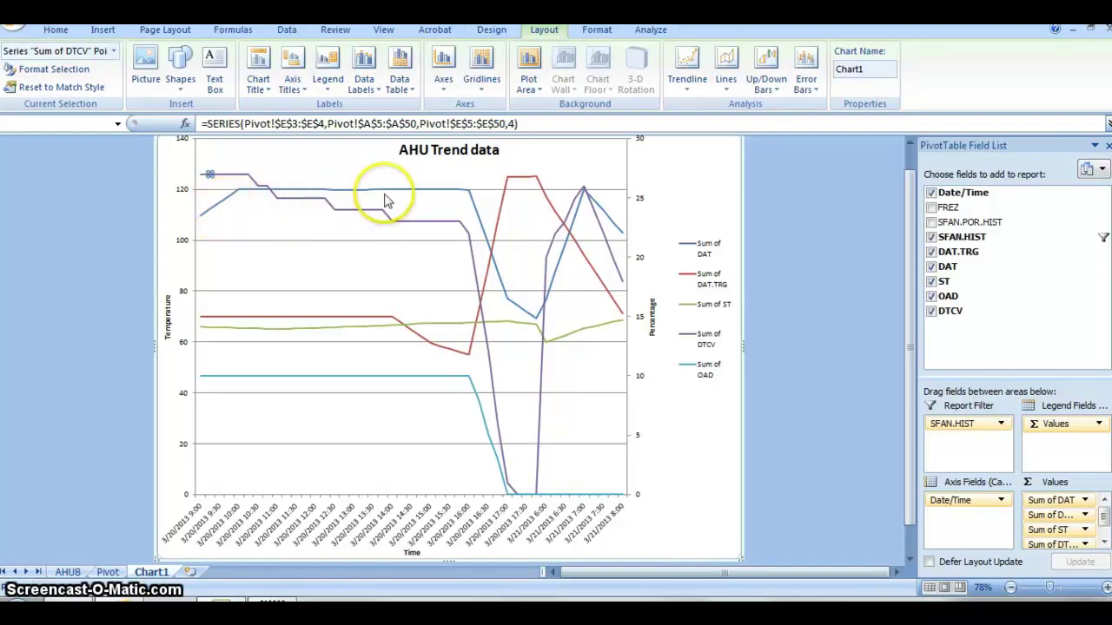
mouse_move(386, 201)
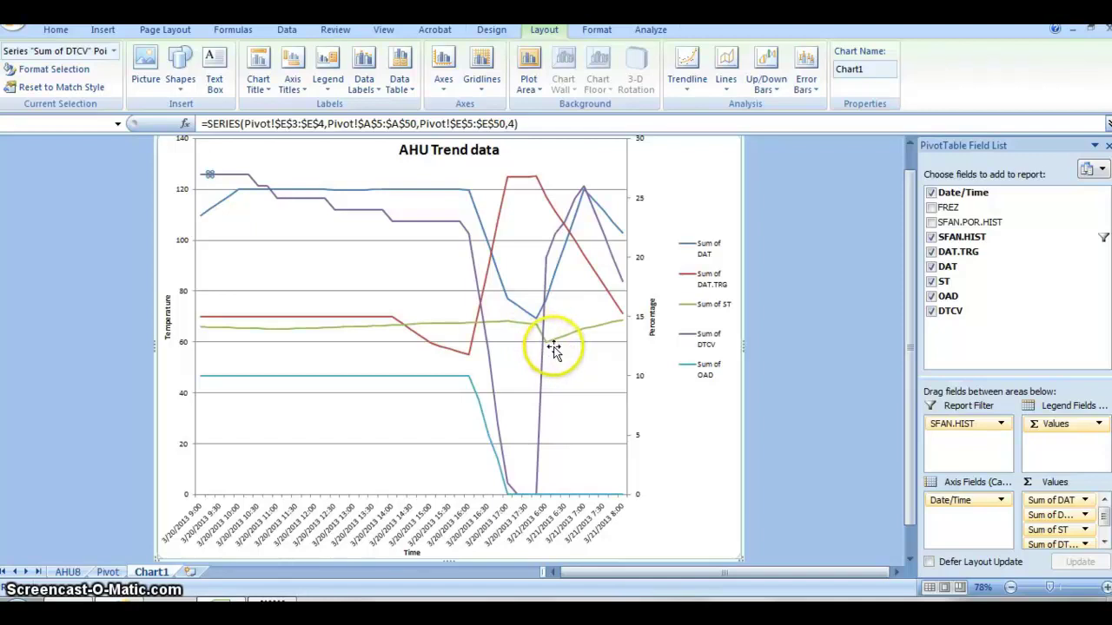
mouse_move(576, 341)
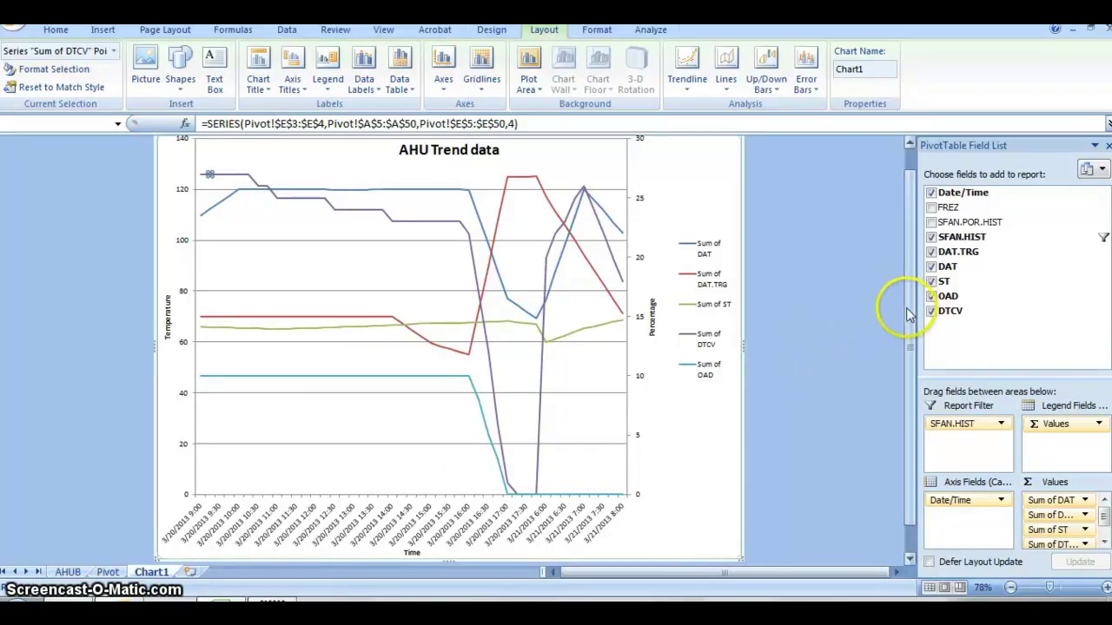
mouse_move(910, 309)
mouse_down()
mouse_move(912, 320)
mouse_move(903, 290)
mouse_up()
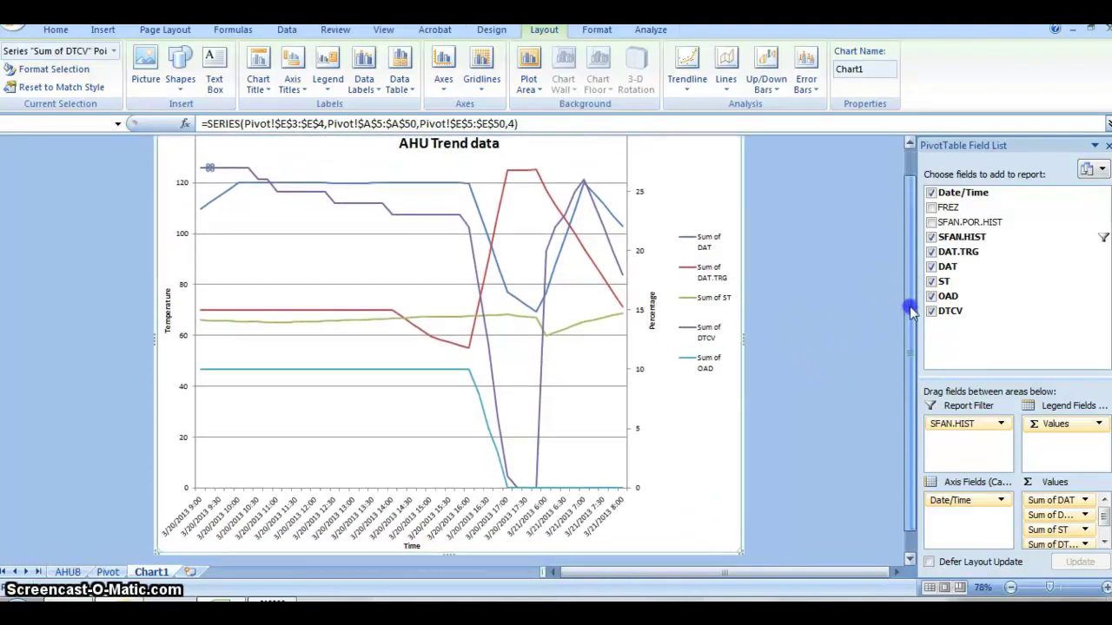